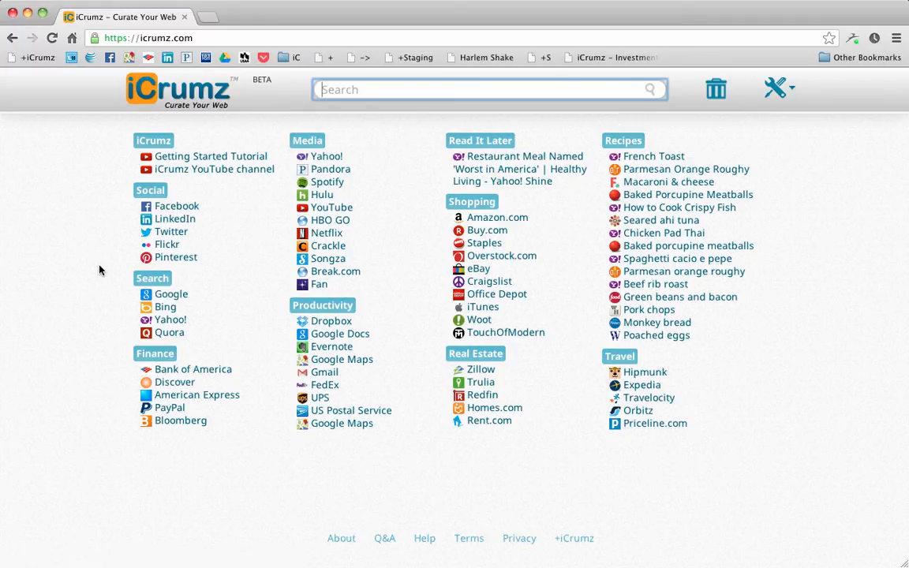
# - Collapse and re-expand the iCrumz and Media folders to preview their headers
pyautogui.click(166, 140)
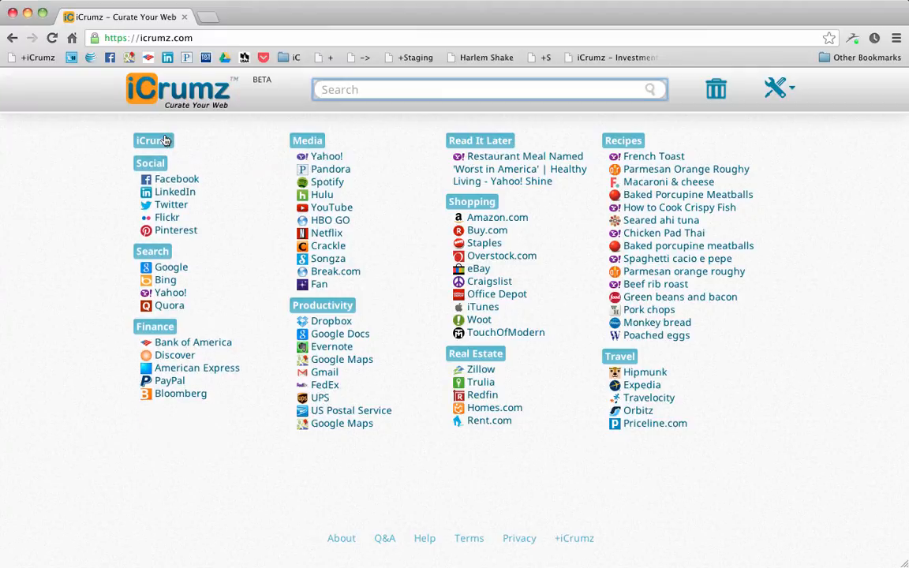
pyautogui.click(307, 141)
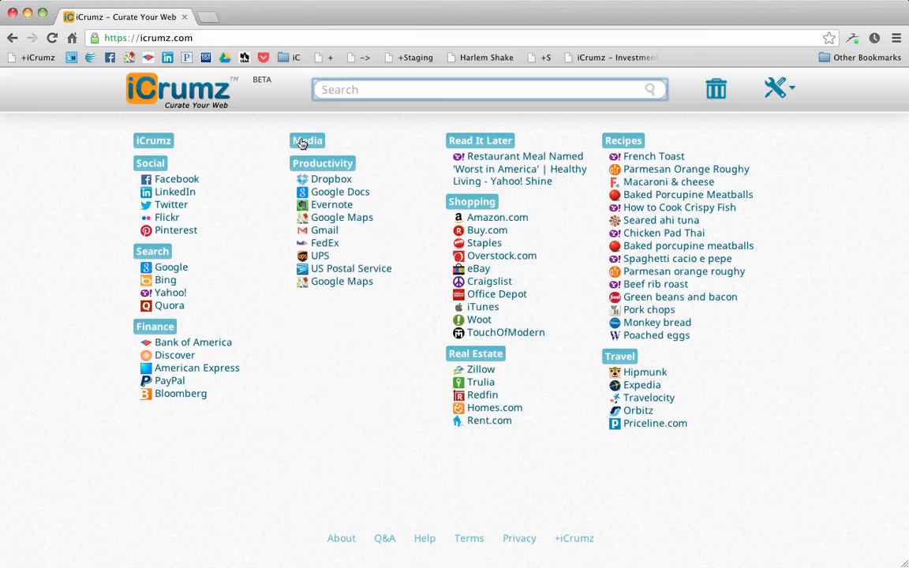
pyautogui.click(302, 143)
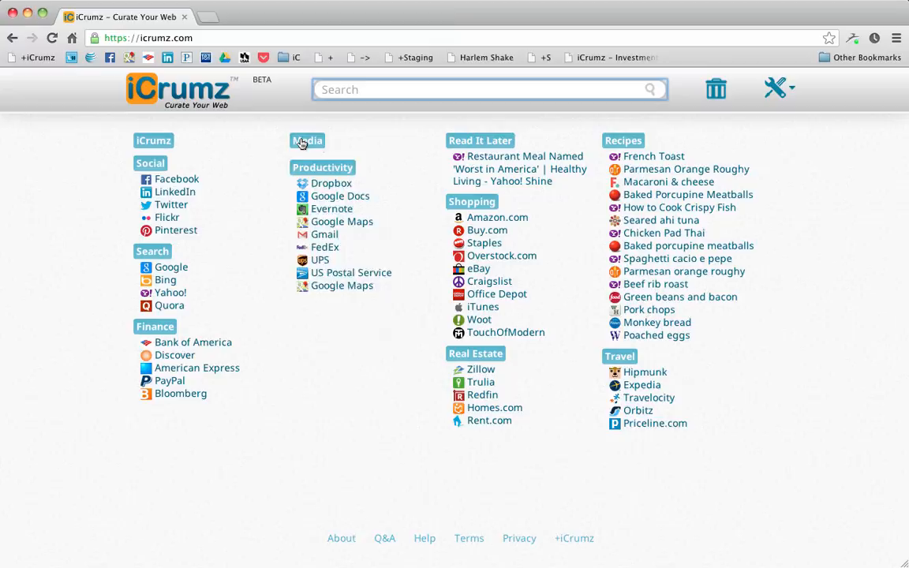
pyautogui.click(154, 142)
# - Move the iCrumz folder above Shopping and the collapsed Read It Later folder below Social
pyautogui.moveTo(153, 144); pyautogui.dragTo(476, 188)
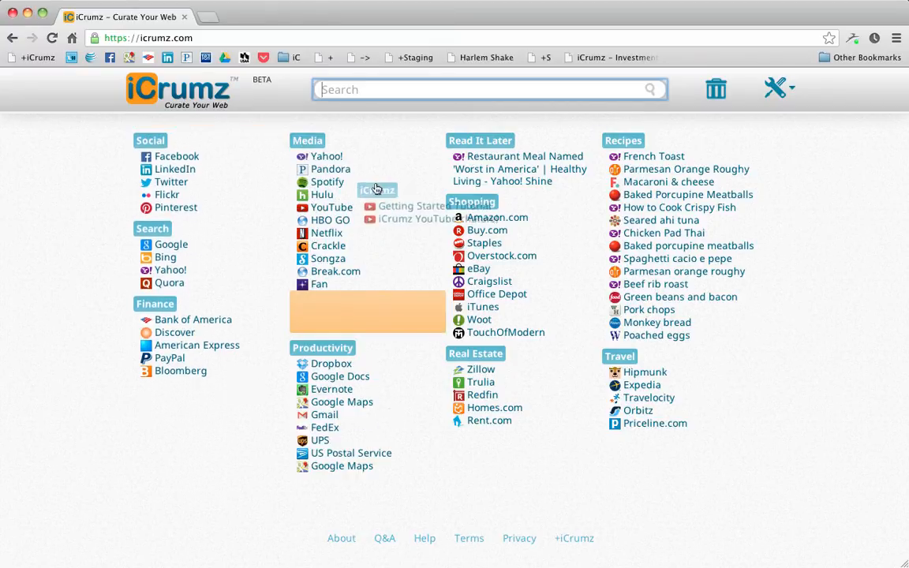
pyautogui.click(486, 143)
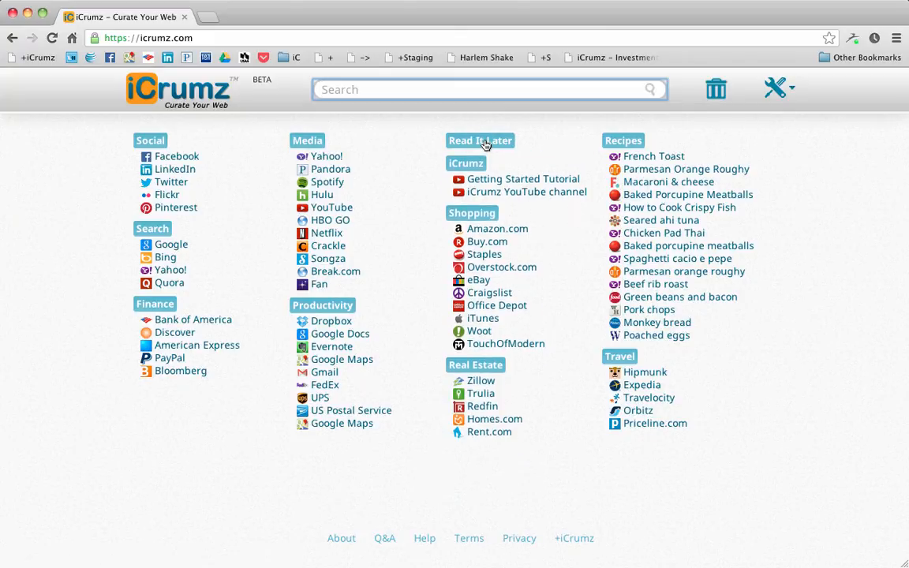
pyautogui.moveTo(486, 142); pyautogui.dragTo(164, 211)
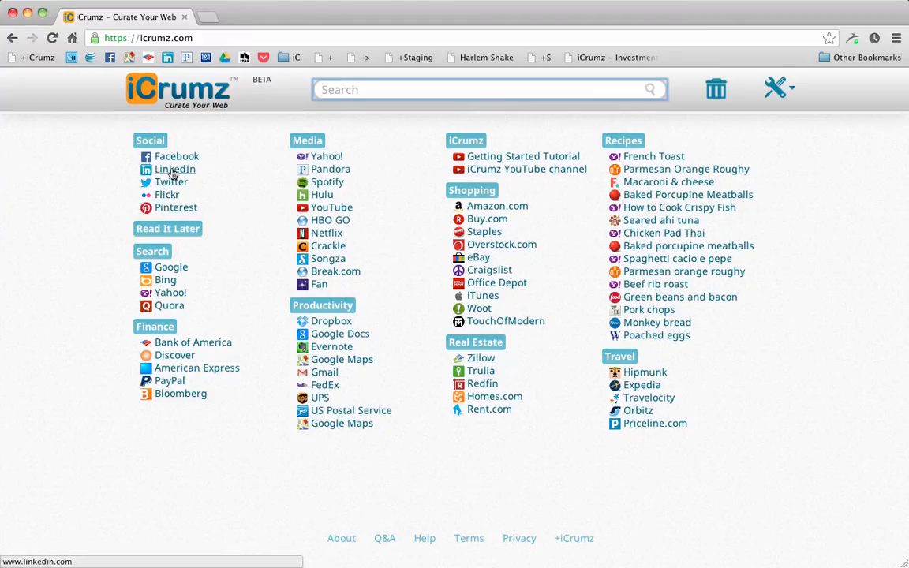
# - Move LinkedIn into Media after Hulu and YouTube into Social between Twitter and Flickr
pyautogui.moveTo(172, 171); pyautogui.dragTo(338, 208)
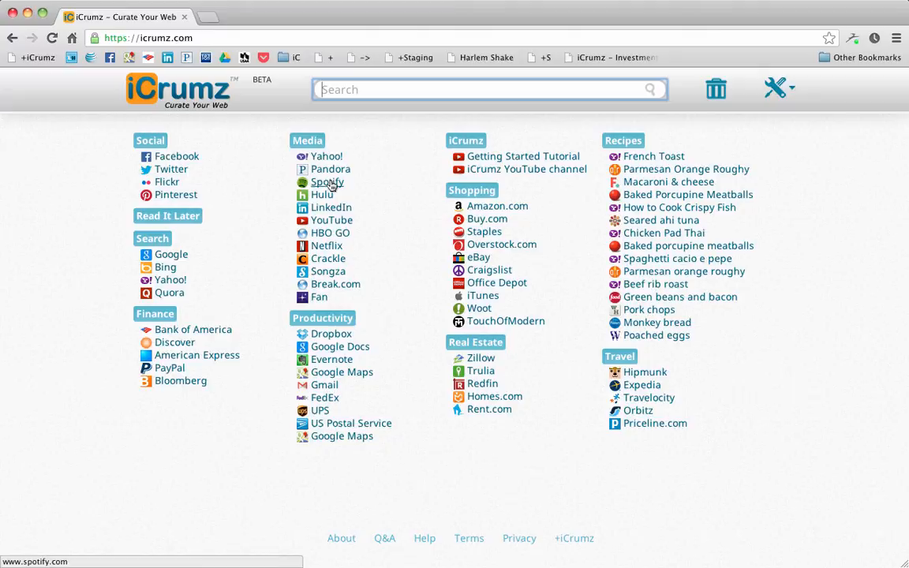
pyautogui.moveTo(329, 220); pyautogui.dragTo(175, 189)
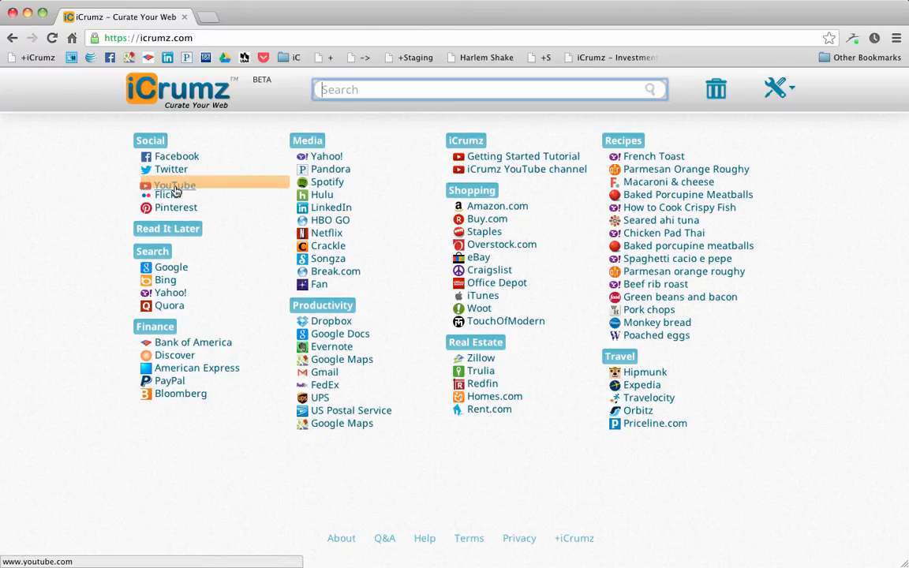
pyautogui.click(174, 231)
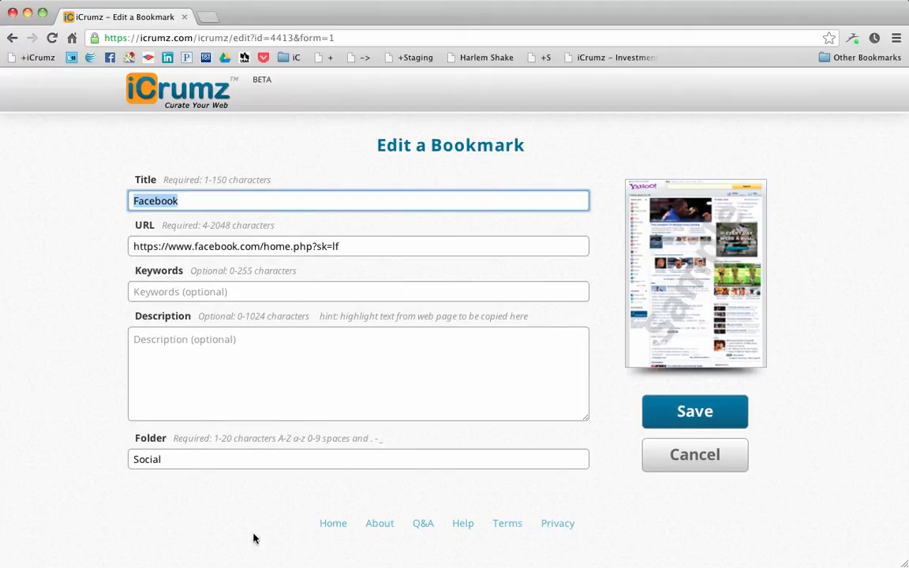
pyautogui.click(188, 293)
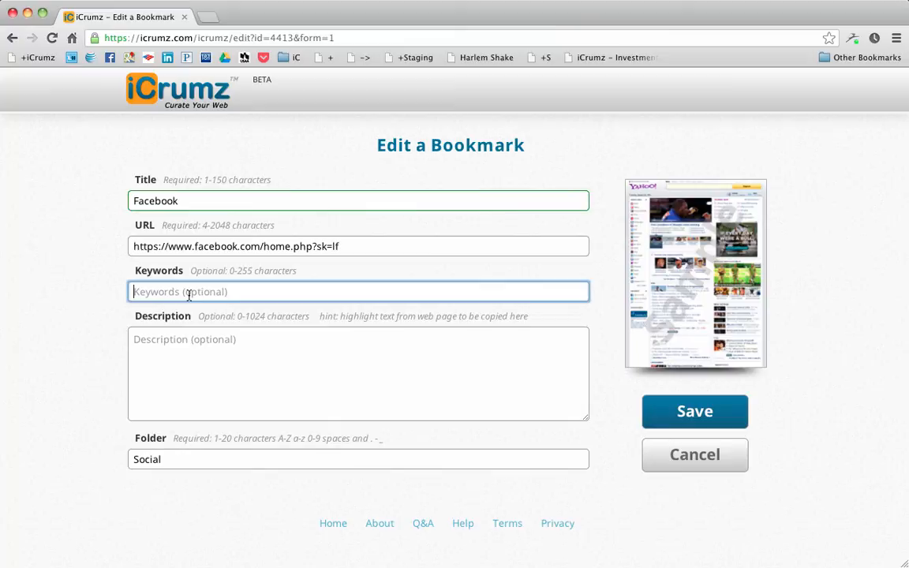
pyautogui.click(190, 358)
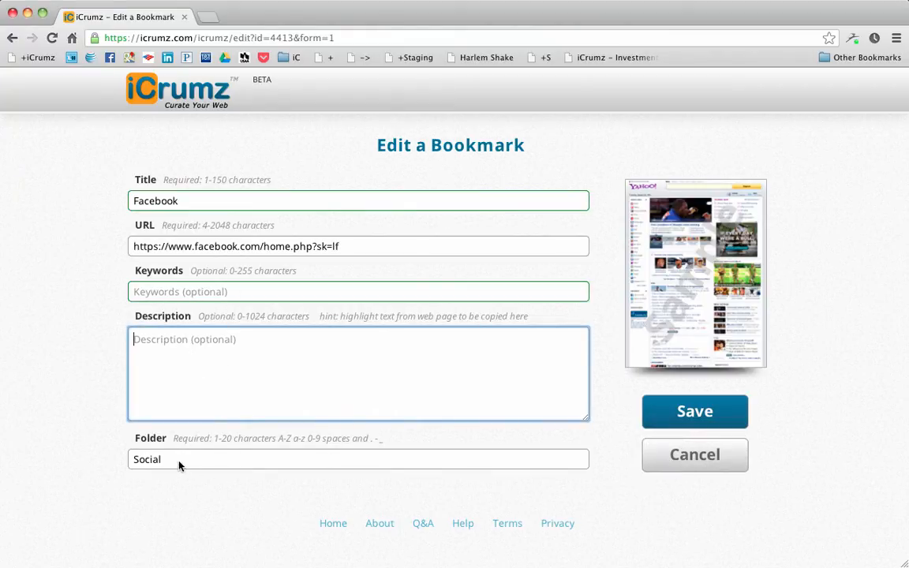
pyautogui.moveTo(179, 460); pyautogui.dragTo(134, 461)
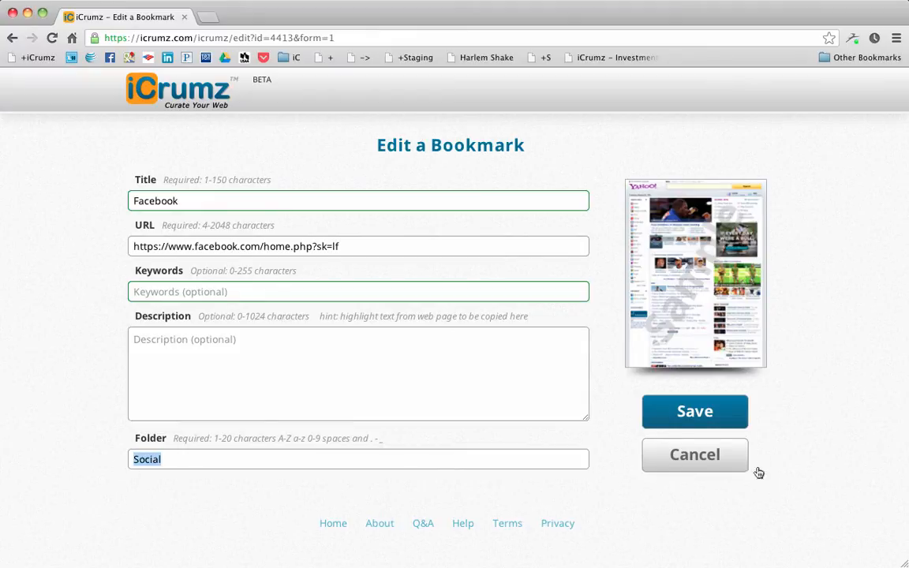
pyautogui.click(702, 454)
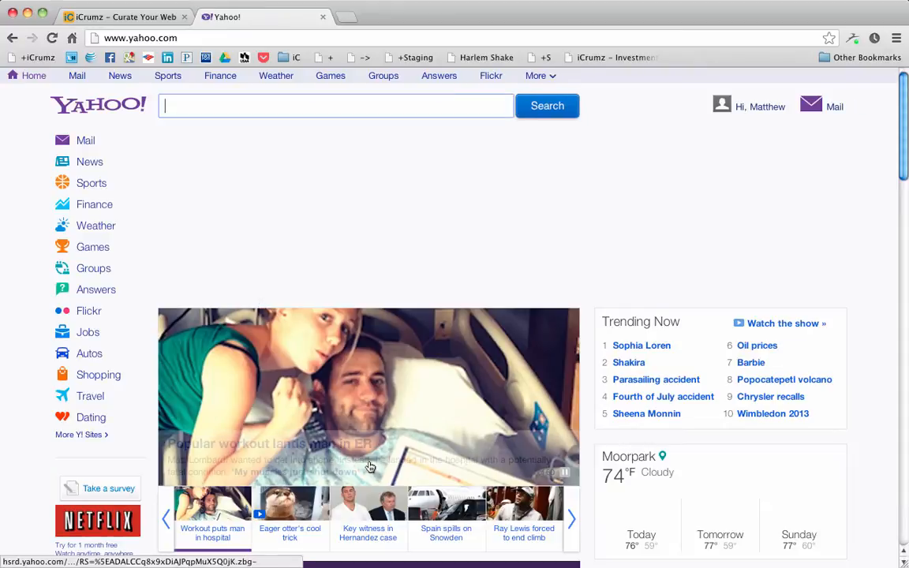
pyautogui.scroll(-5, 402, 419)
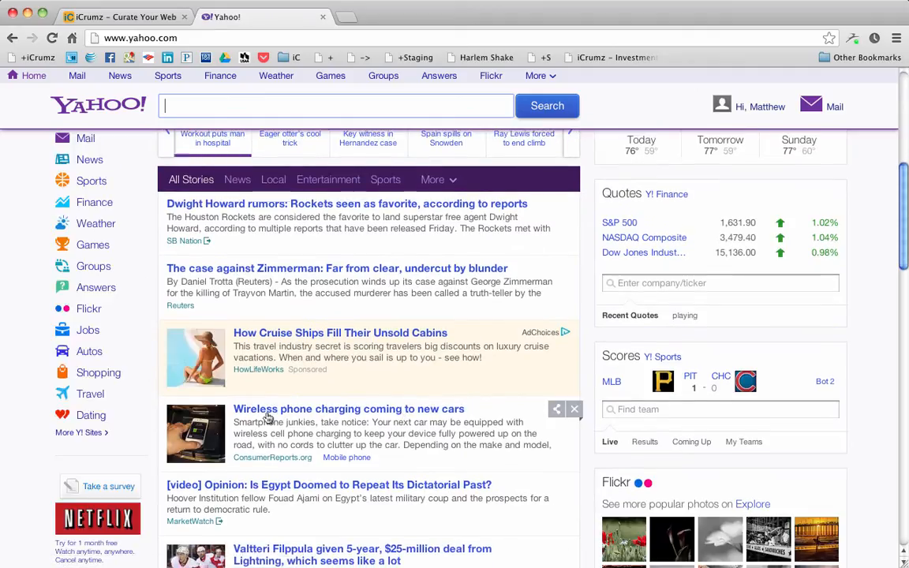
# - Open the Yahoo! headline about wireless phone charging coming to new cars
pyautogui.click(351, 411)
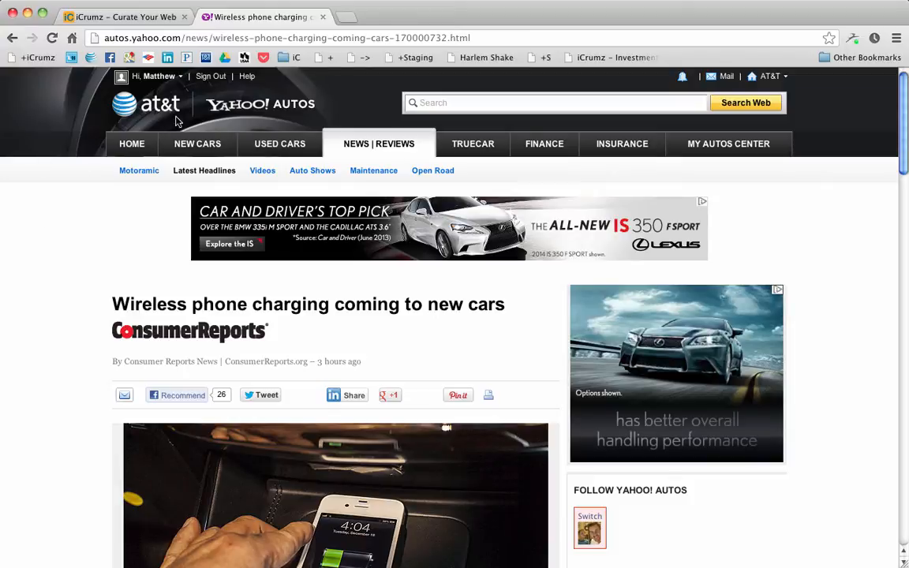
# - Start an iCrumz bookmark for the article and trim its title to 'Wireless phone charging'
pyautogui.click(33, 58)
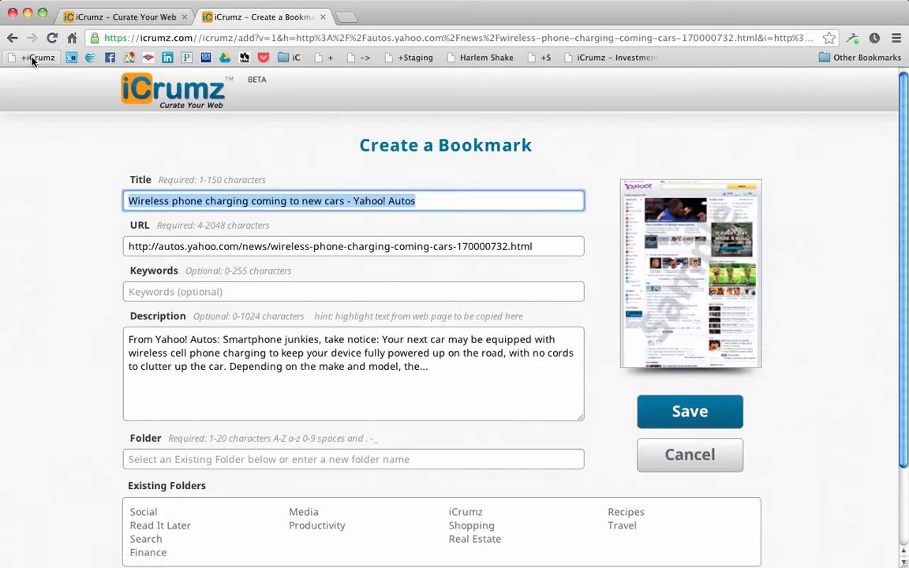
pyautogui.moveTo(459, 386); pyautogui.dragTo(188, 338)
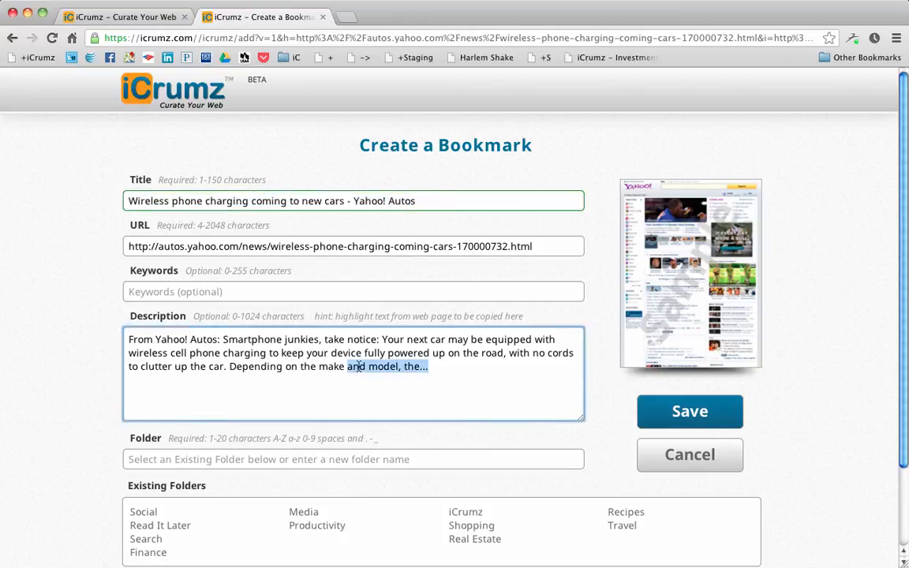
pyautogui.moveTo(415, 200); pyautogui.dragTo(159, 201)
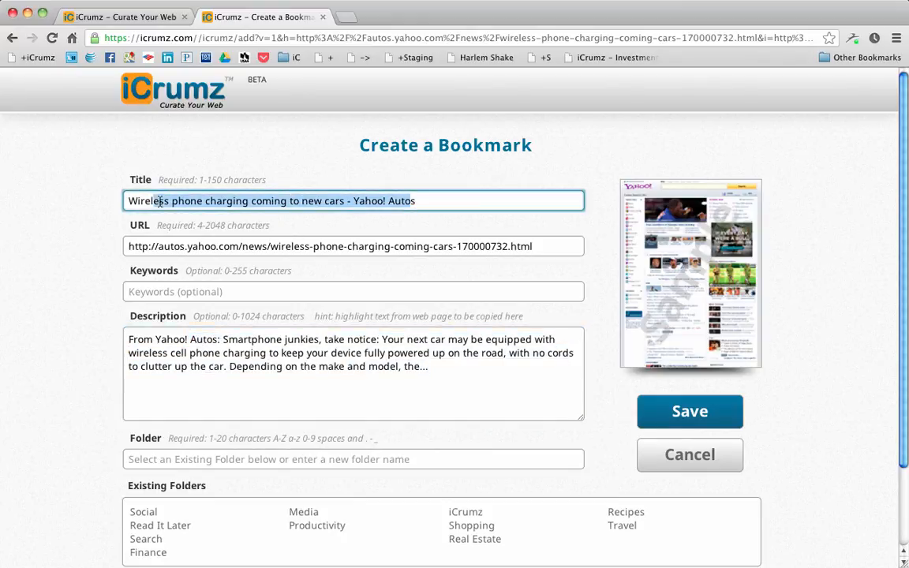
pyautogui.click(255, 201)
pyautogui.moveTo(252, 200); pyautogui.dragTo(366, 294)
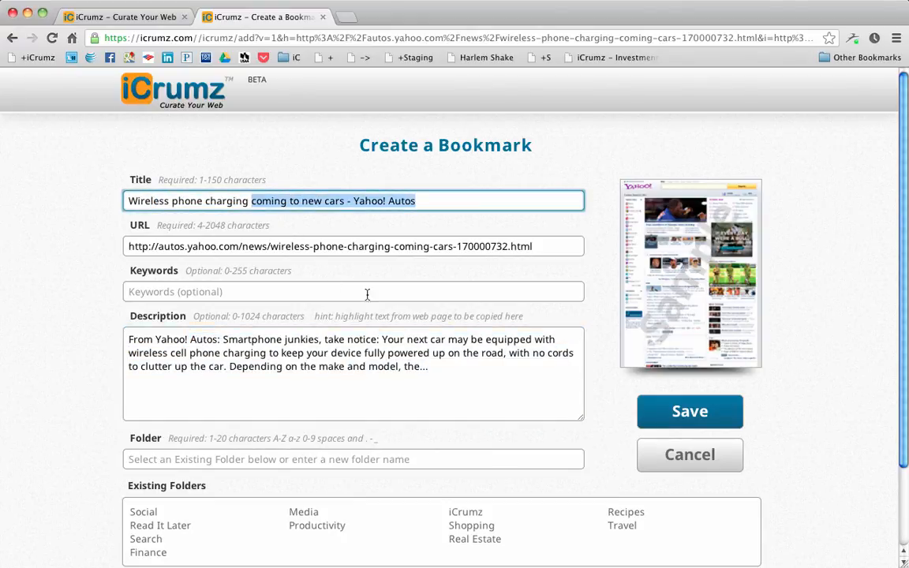
pyautogui.press('BackSpace')
pyautogui.scroll(-2, 45, 348)
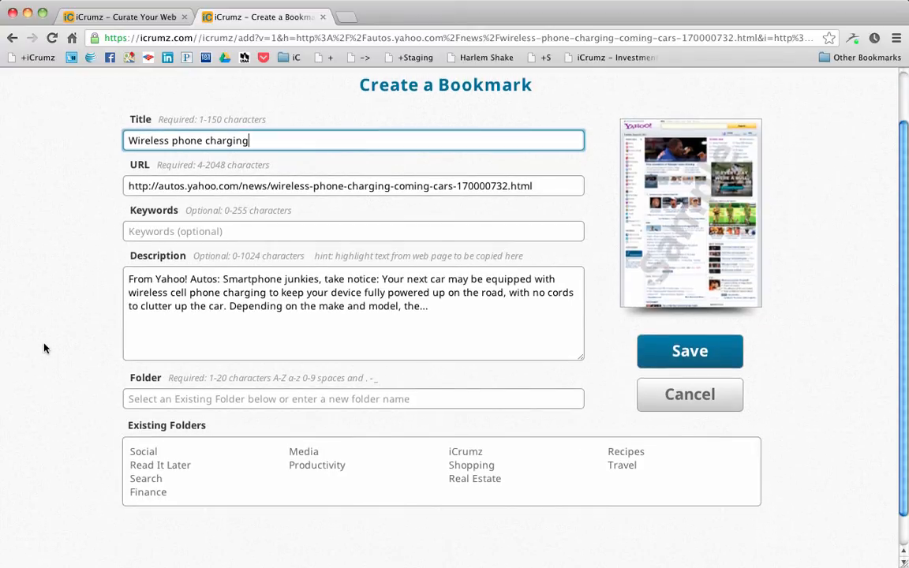
# - Try several existing folders, then name the folder 'New folder' and save the bookmark
pyautogui.click(305, 452)
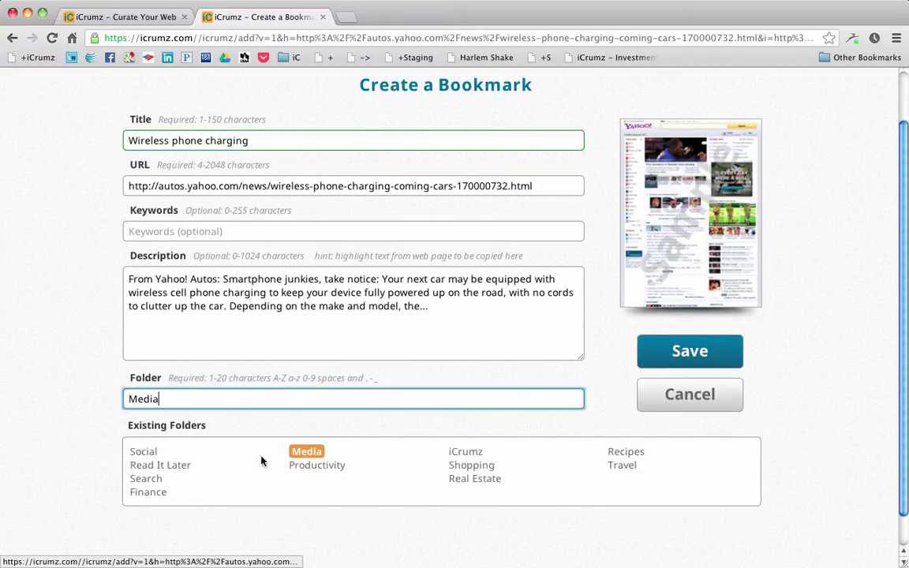
pyautogui.click(160, 465)
pyautogui.click(147, 492)
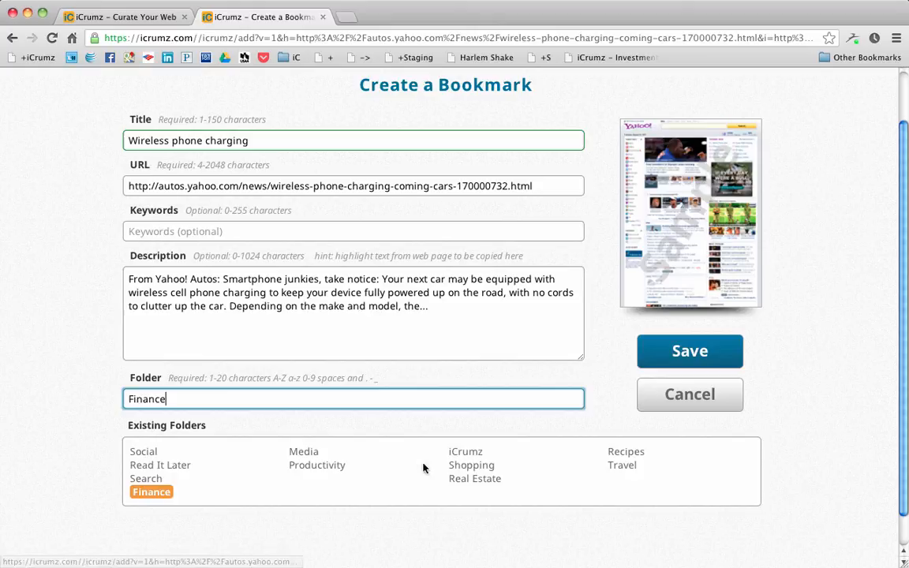
pyautogui.click(465, 452)
pyautogui.doubleClick(184, 404)
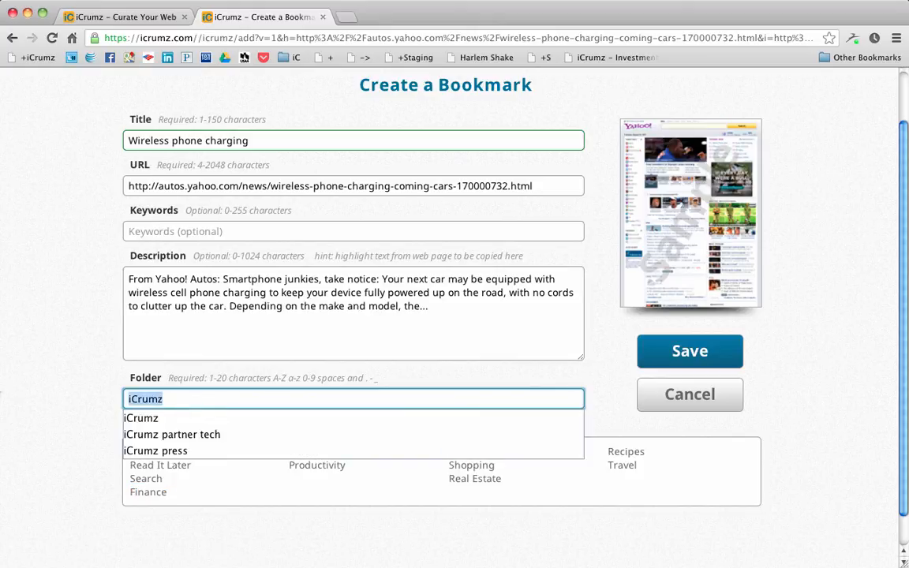
pyautogui.write('New fo')
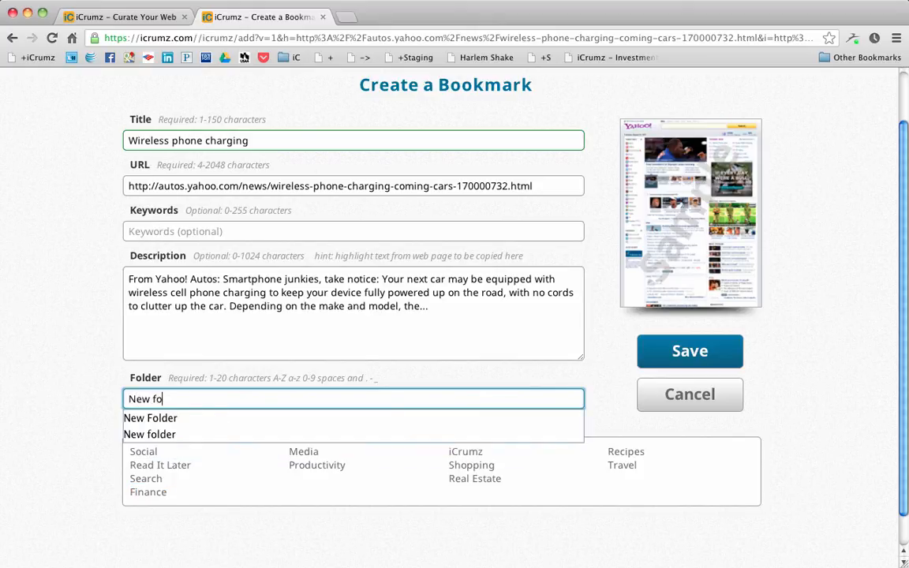
pyautogui.click(690, 351)
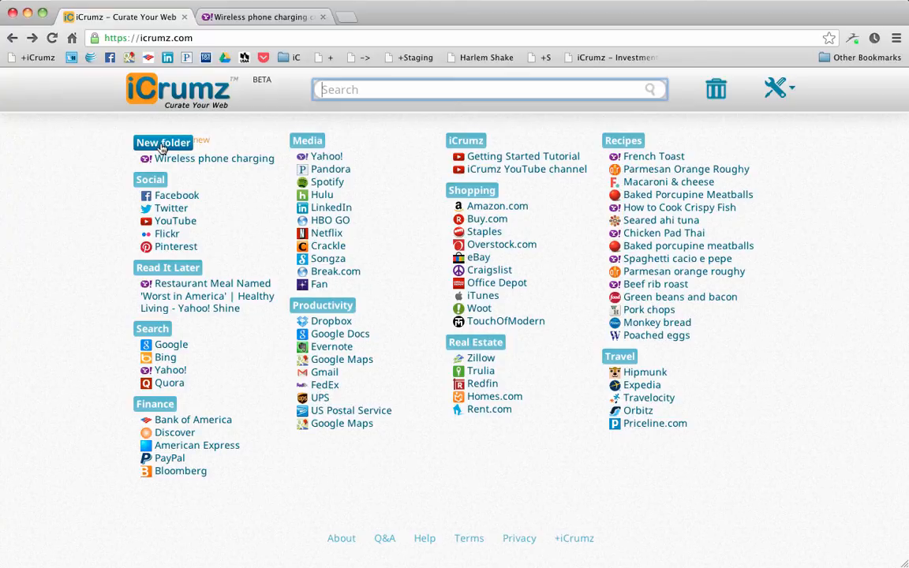
# - Drag New folder from the top of the first column to directly below Social
pyautogui.moveTo(161, 145); pyautogui.dragTo(166, 228)
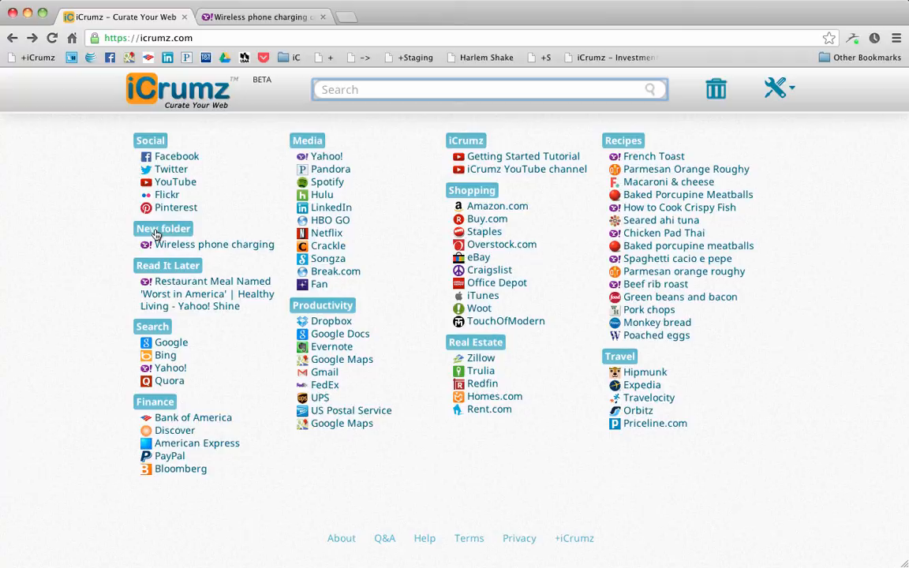
# - Drag New folder onto the trash can, then cancel the deletion prompt
pyautogui.moveTo(155, 233); pyautogui.dragTo(719, 86)
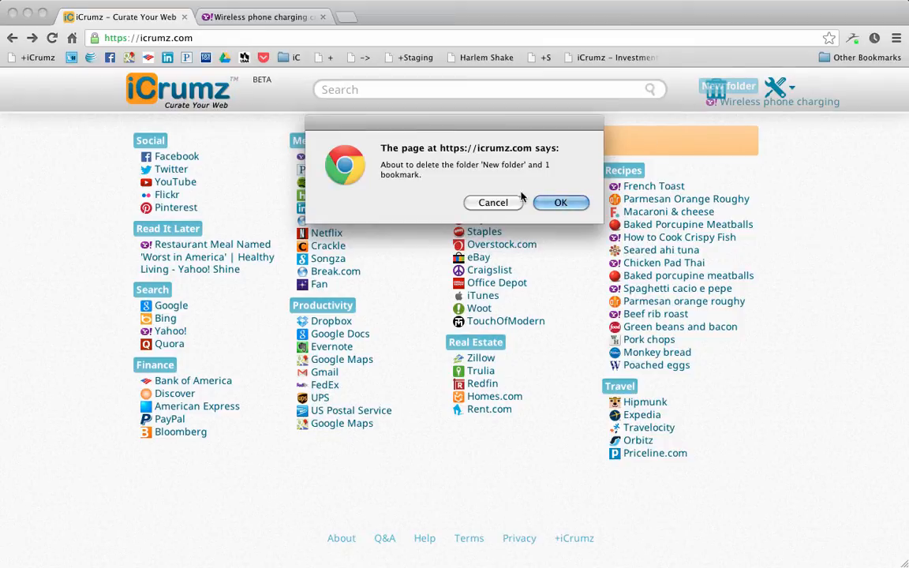
pyautogui.click(493, 202)
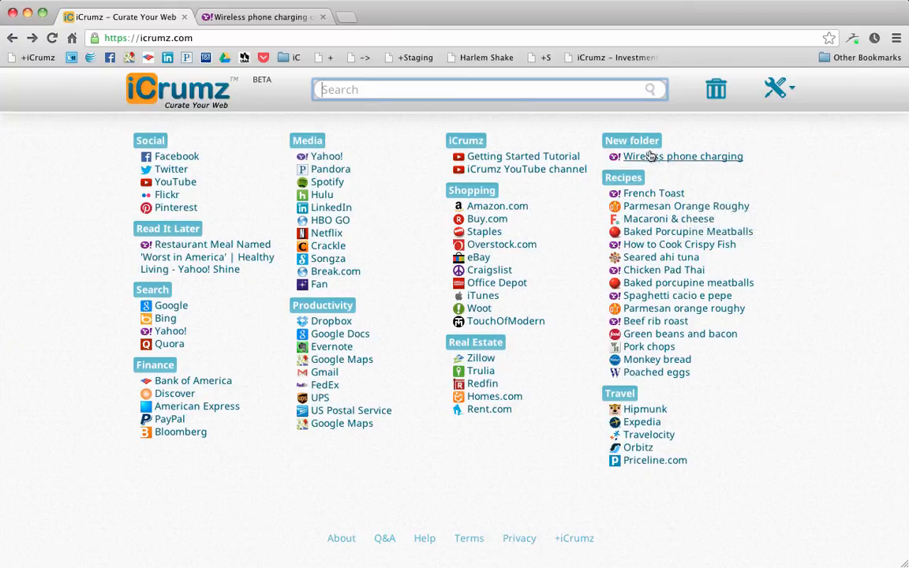
# - Drag the Wireless phone charging bookmark to the trash and confirm its deletion
pyautogui.moveTo(673, 157); pyautogui.dragTo(716, 93)
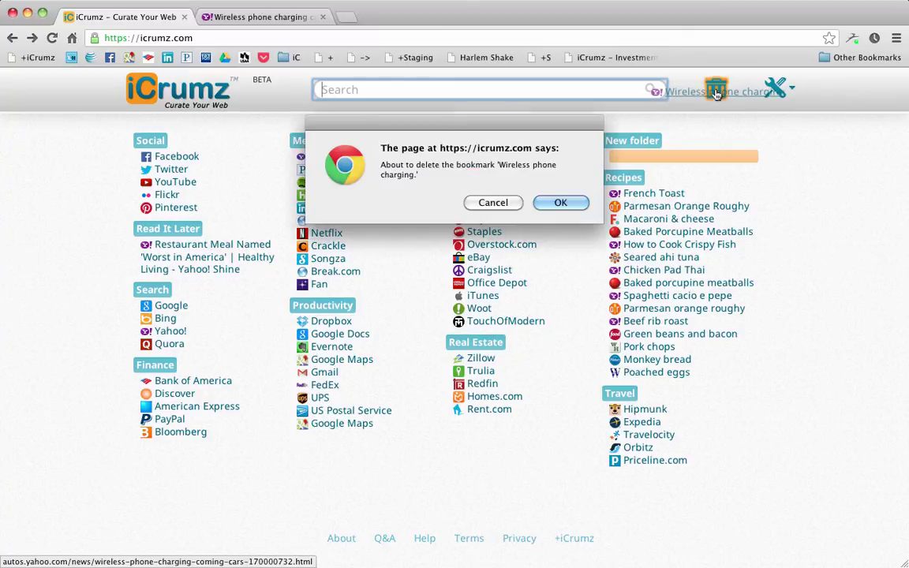
pyautogui.click(560, 204)
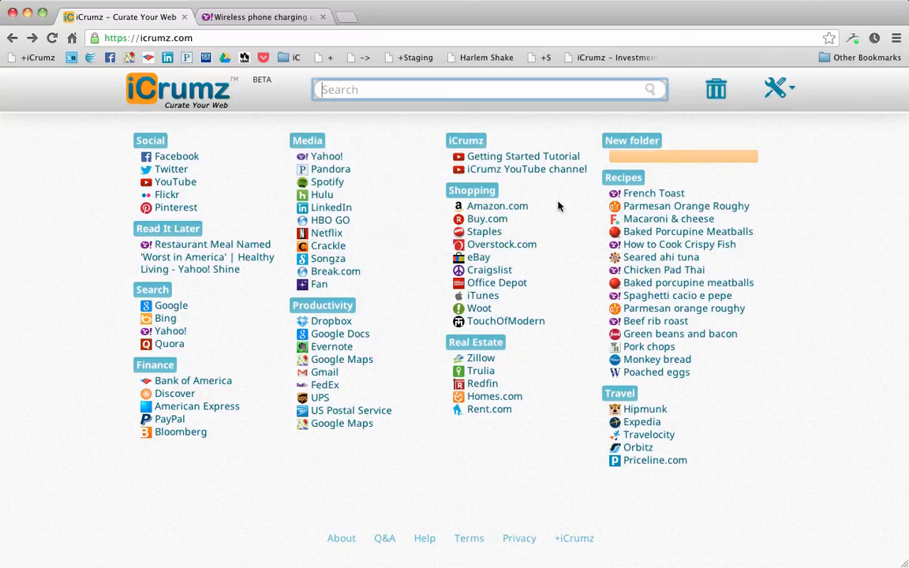